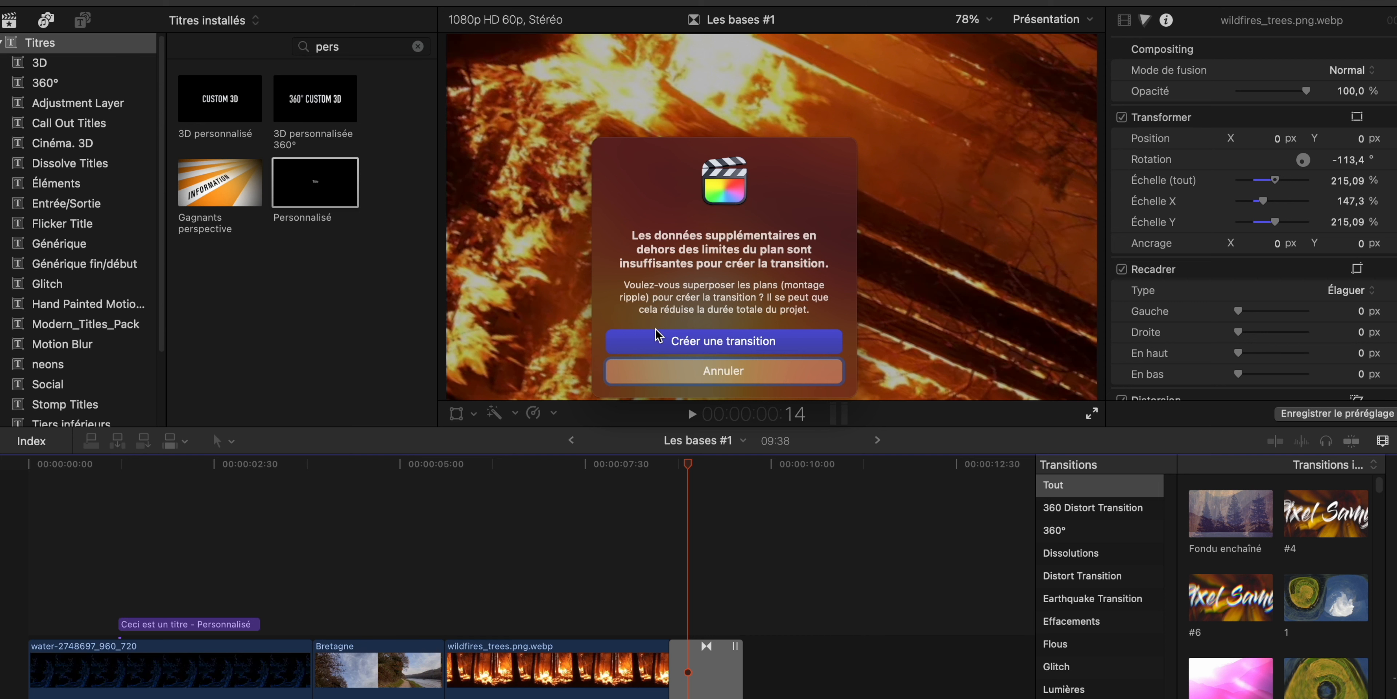
# Dismiss the transition warning, shorten the end of the Bretagne clip by trimming, and extend it back to its original end.
pyautogui.click(671, 377)
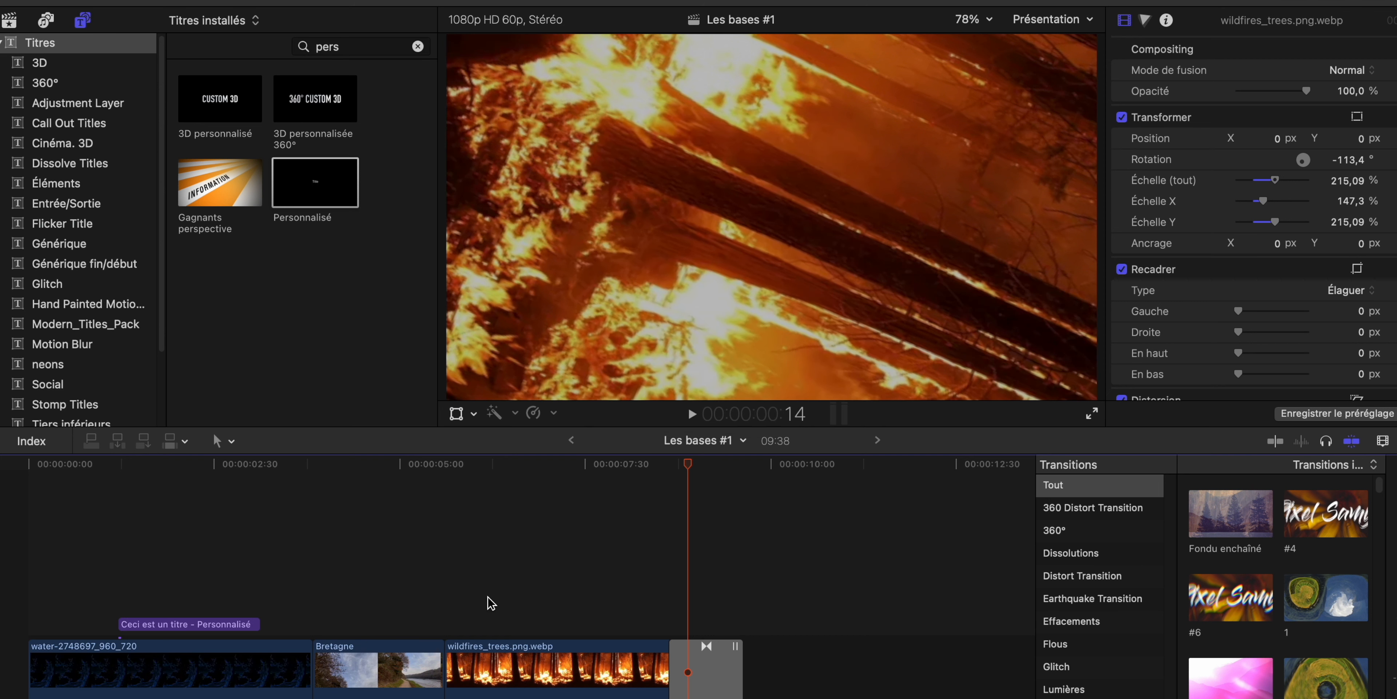
pyautogui.moveTo(439, 664); pyautogui.dragTo(644, 687)
pyautogui.moveTo(438, 670); pyautogui.dragTo(407, 681)
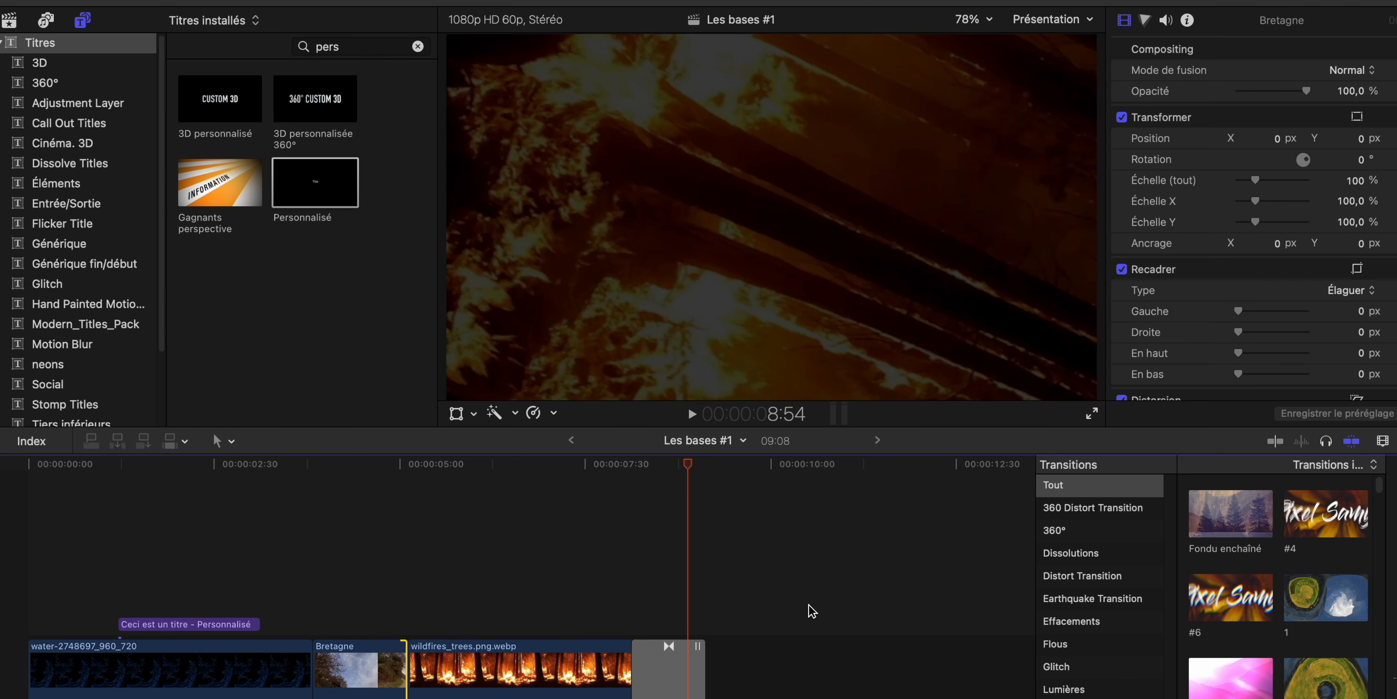
pyautogui.moveTo(1193, 530); pyautogui.dragTo(1334, 627)
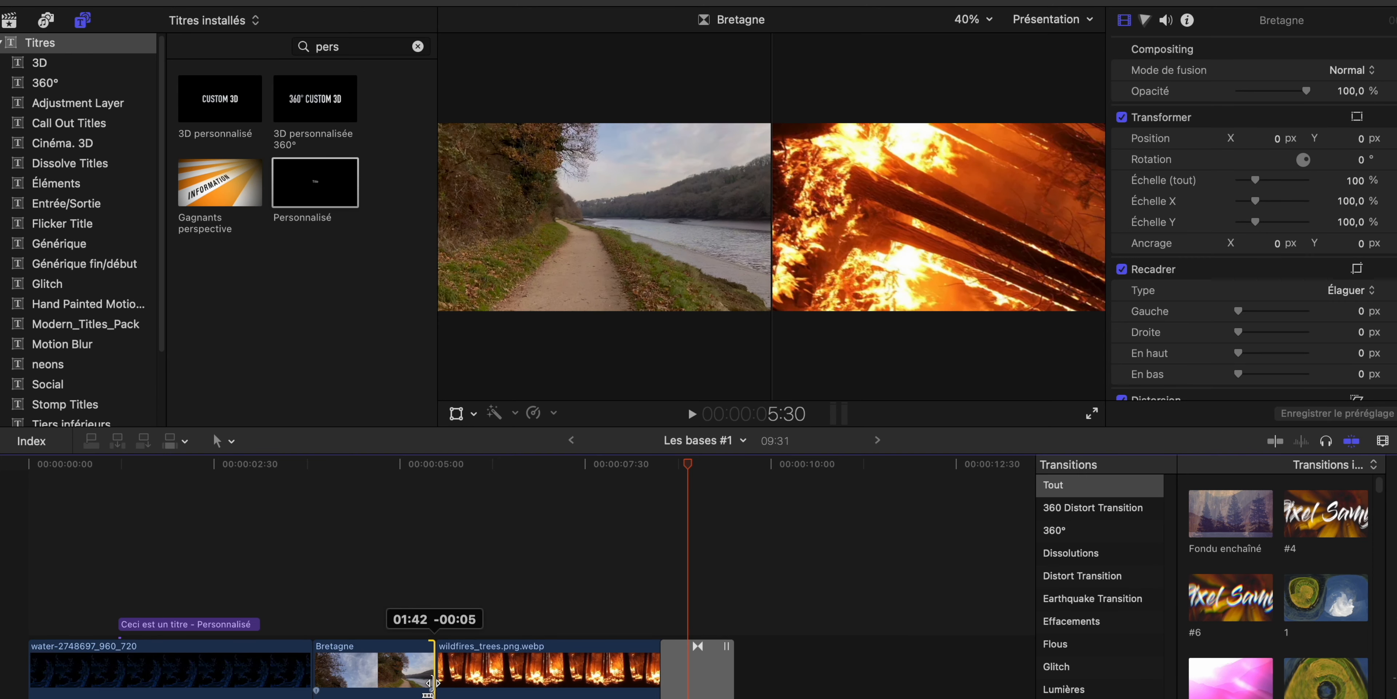
pyautogui.moveTo(429, 664); pyautogui.dragTo(421, 665)
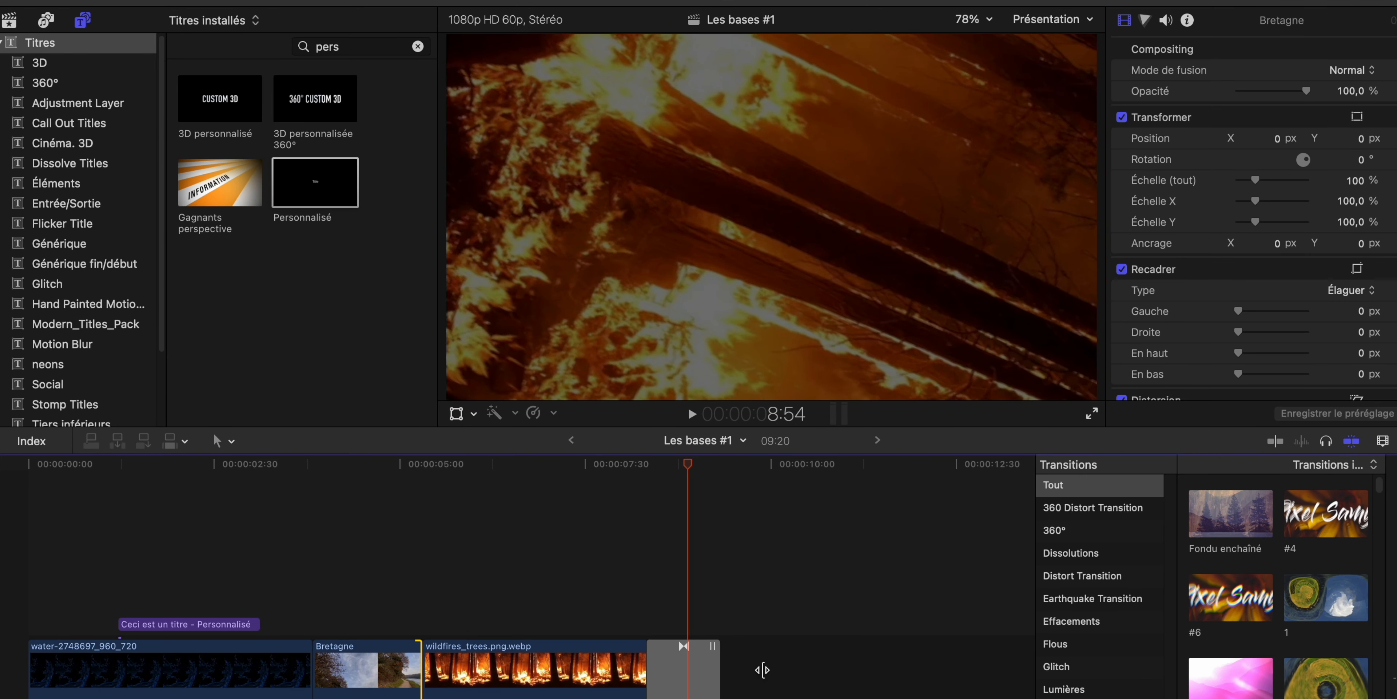
pyautogui.moveTo(1201, 534)
pyautogui.mouseDown()
pyautogui.moveTo(516, 640)
pyautogui.moveTo(1195, 536)
pyautogui.mouseUp()
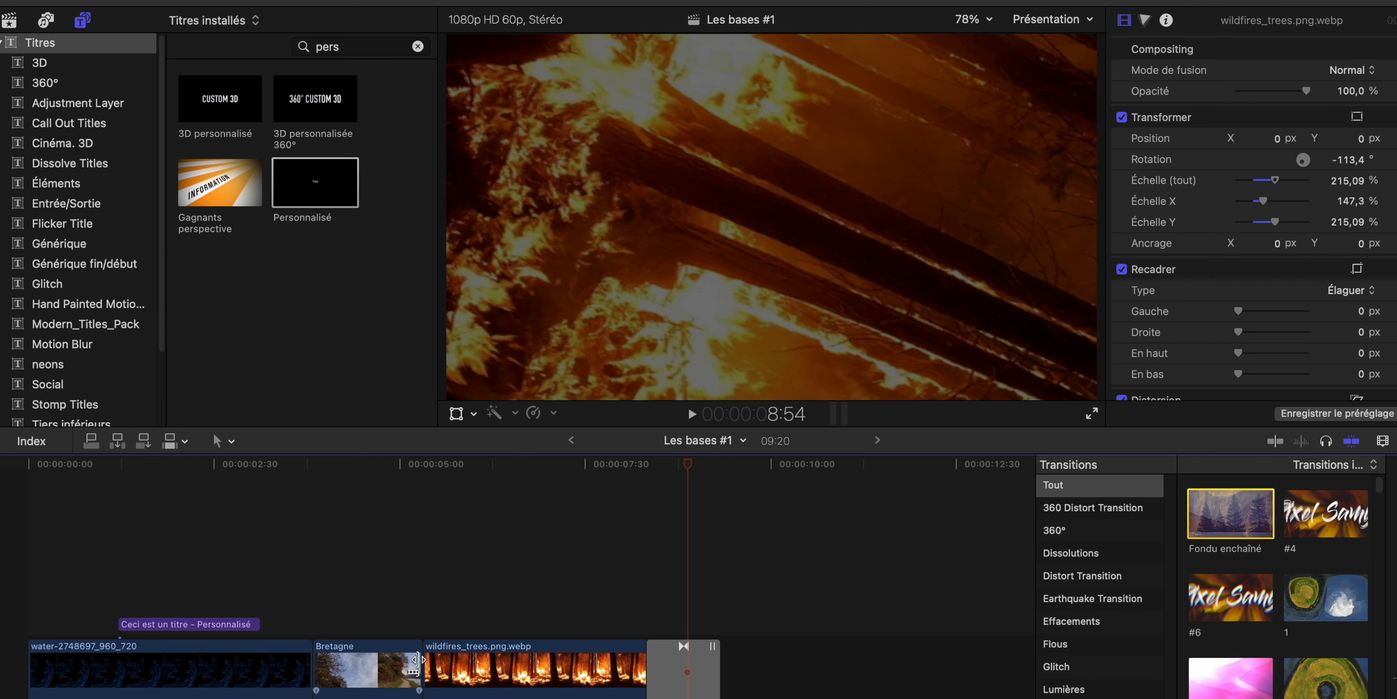
pyautogui.moveTo(418, 663); pyautogui.dragTo(442, 663)
# Add the default transition between the Bretagne and wildfires_trees.png.webp clips, accepting the overlap of the clips.
pyautogui.moveTo(1259, 528); pyautogui.dragTo(485, 659)
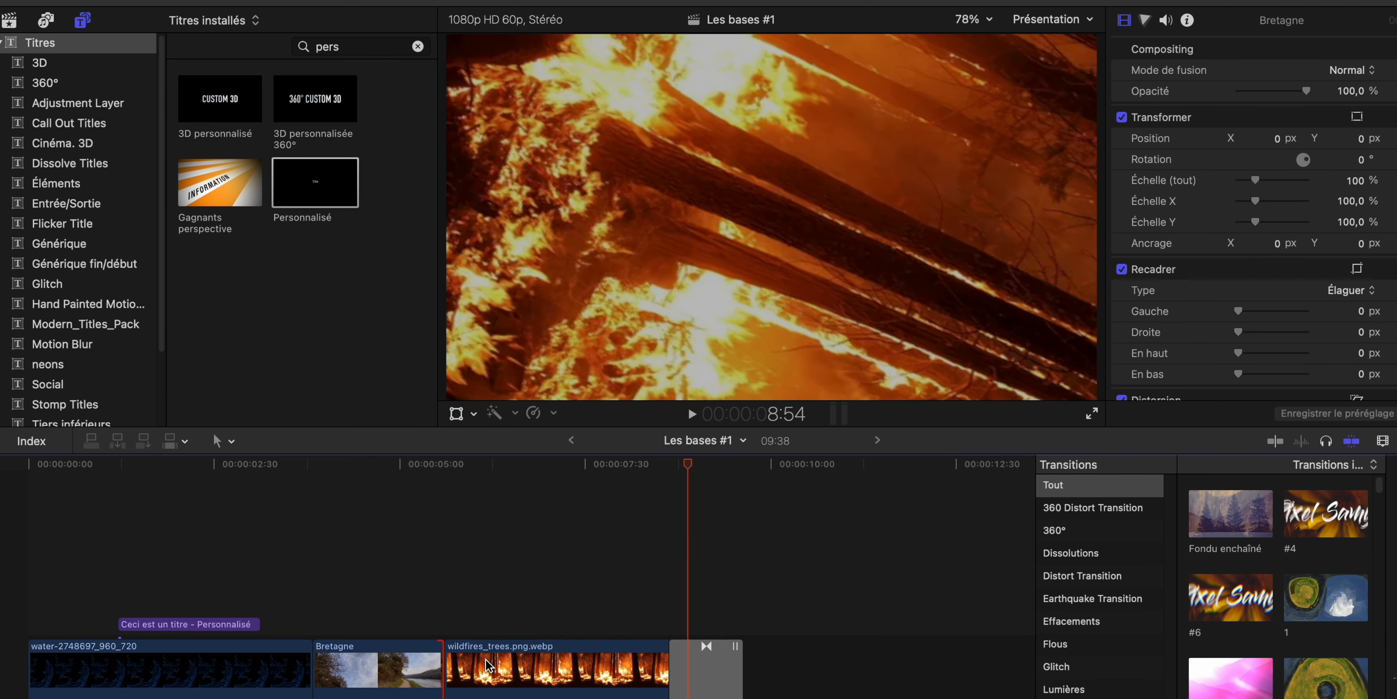
pyautogui.press('super+t')
pyautogui.press('Return')
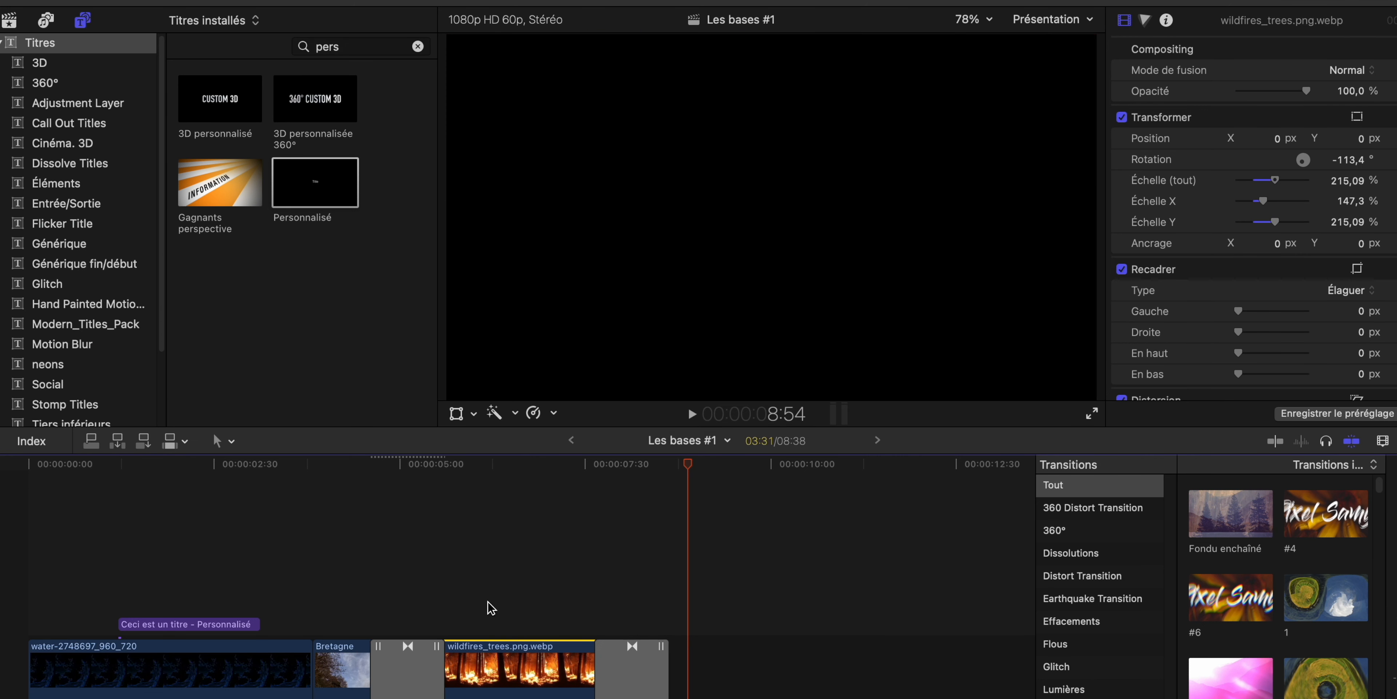
# Play the timeline across the transition after the Bretagne clip and browse the installed transitions.
pyautogui.click(355, 645)
pyautogui.press('space')
pyautogui.scroll(-10, 1278, 586)
pyautogui.click(355, 665)
pyautogui.press('space')
# Delete the transition between the Bretagne and wildfires_trees.png.webp clips and preview the Directionnel transition.
pyautogui.click(412, 690)
pyautogui.press('BackSpace')
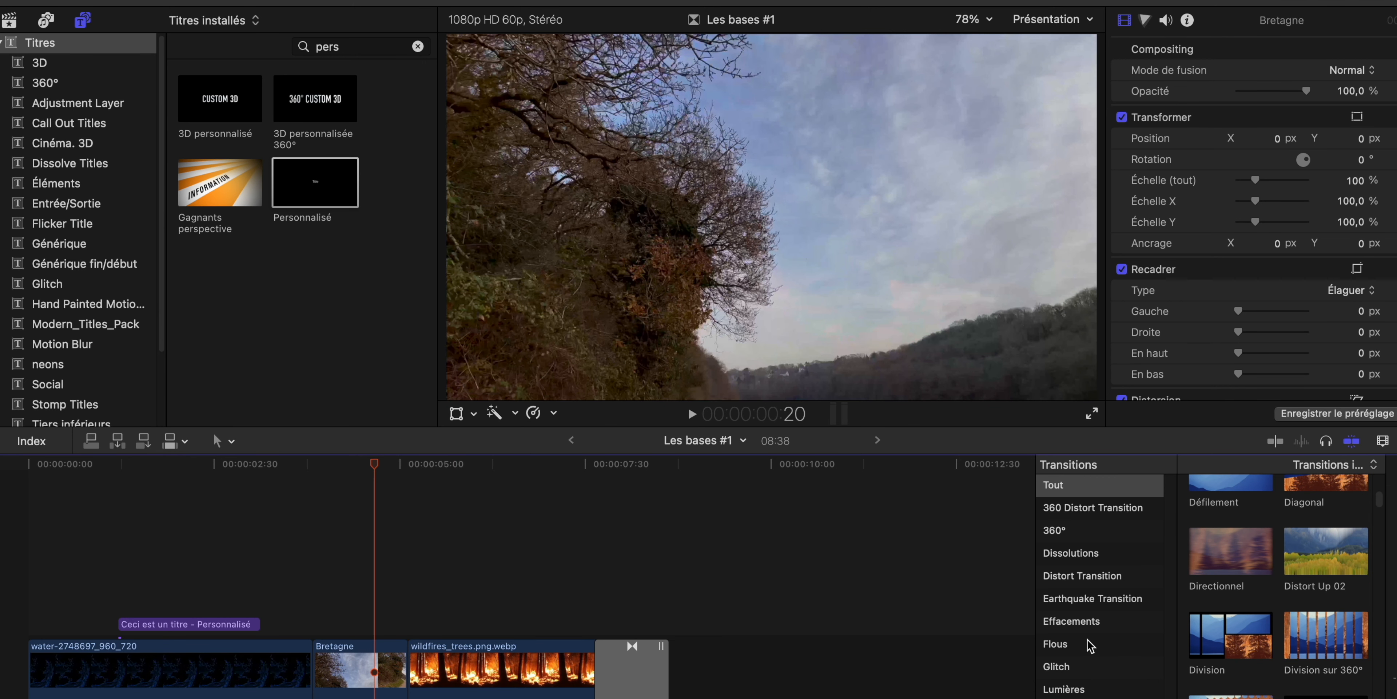
pyautogui.click(1227, 583)
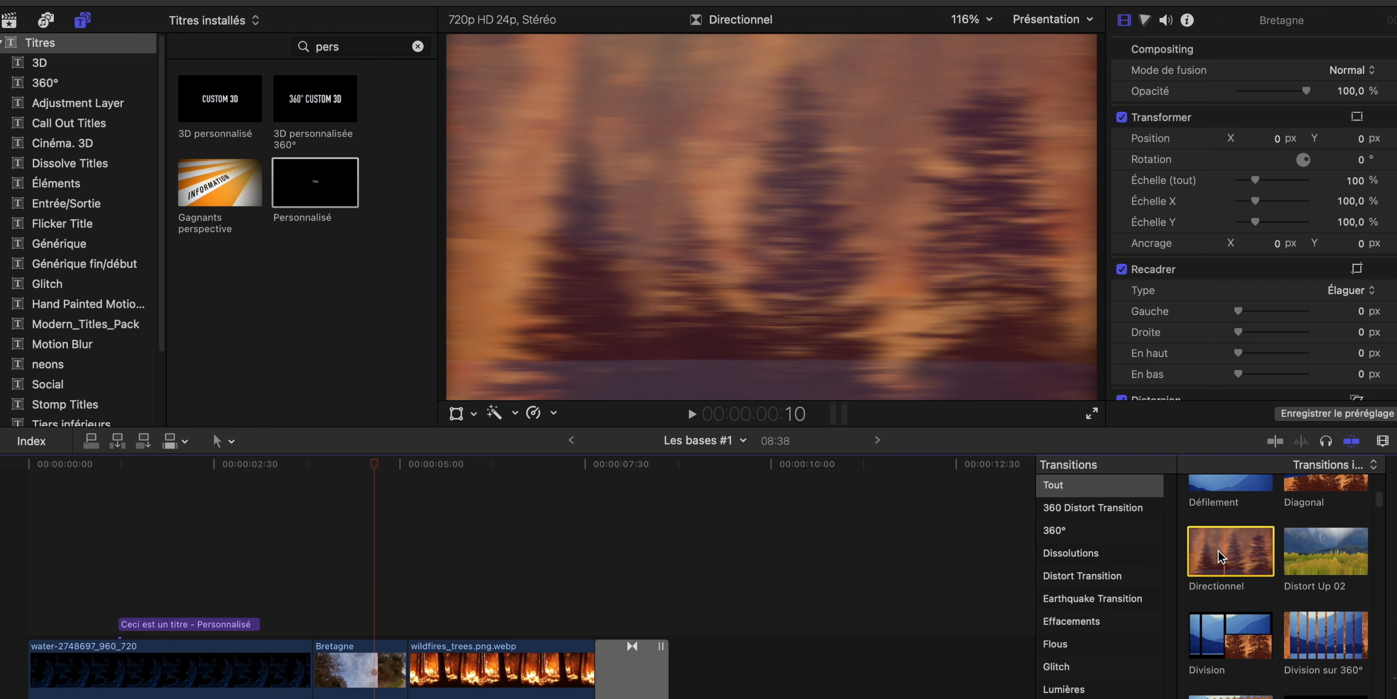
# Show the media of the Les bases event and play the timeline through the transition into the wildfires clip.
pyautogui.click(187, 204)
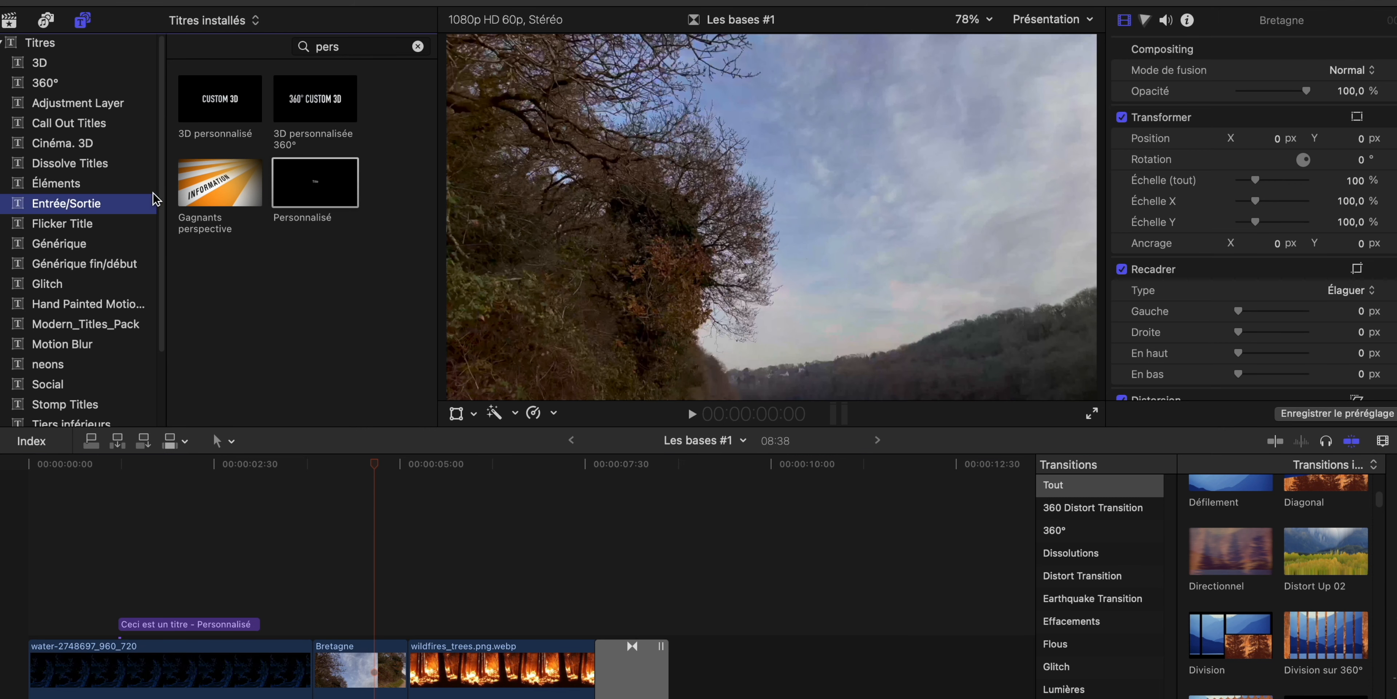
pyautogui.click(130, 123)
pyautogui.click(93, 155)
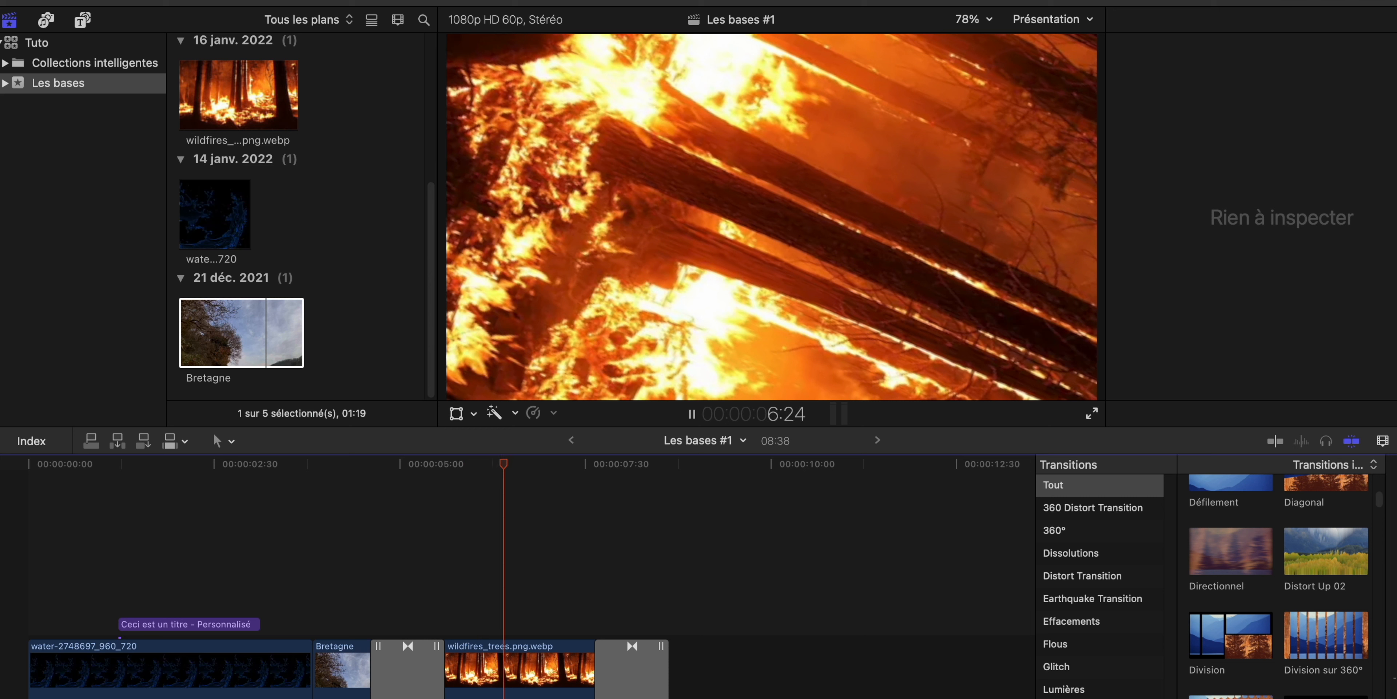
pyautogui.press('space')
# Apply the XEffects Colour Rays effect to the wildfires_trees.png.webp clip with Ray Length 90 and Ray Threshold 0.59.
pyautogui.press('super+5')
pyautogui.scroll(-10, 1283, 596)
pyautogui.scroll(10, 1284, 595)
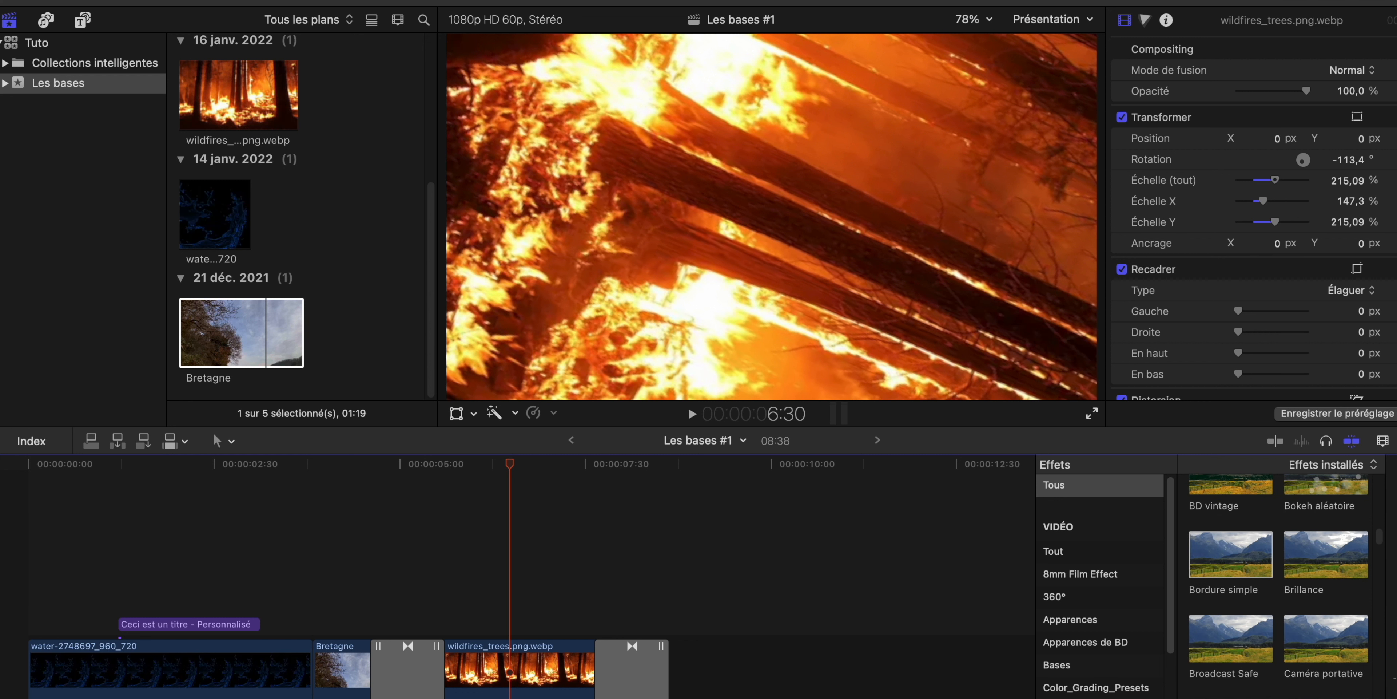
pyautogui.click(1095, 697)
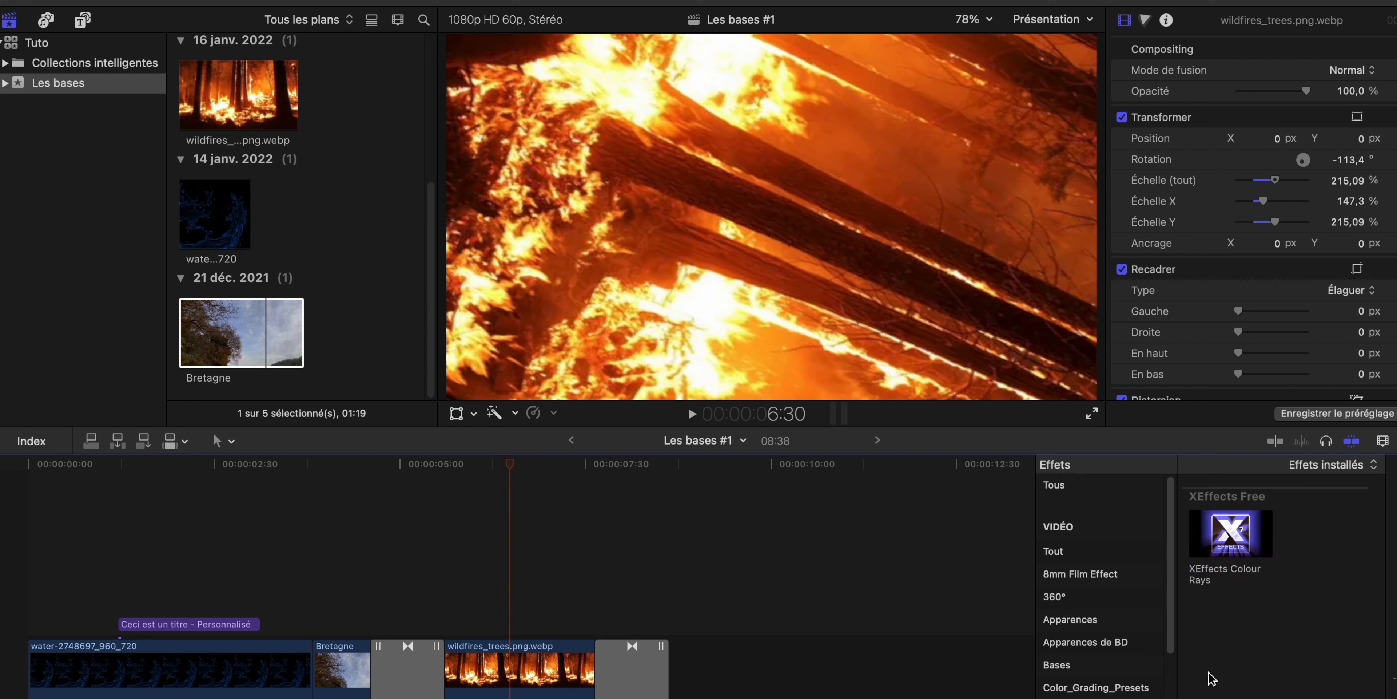
pyautogui.moveTo(1231, 543); pyautogui.dragTo(512, 681)
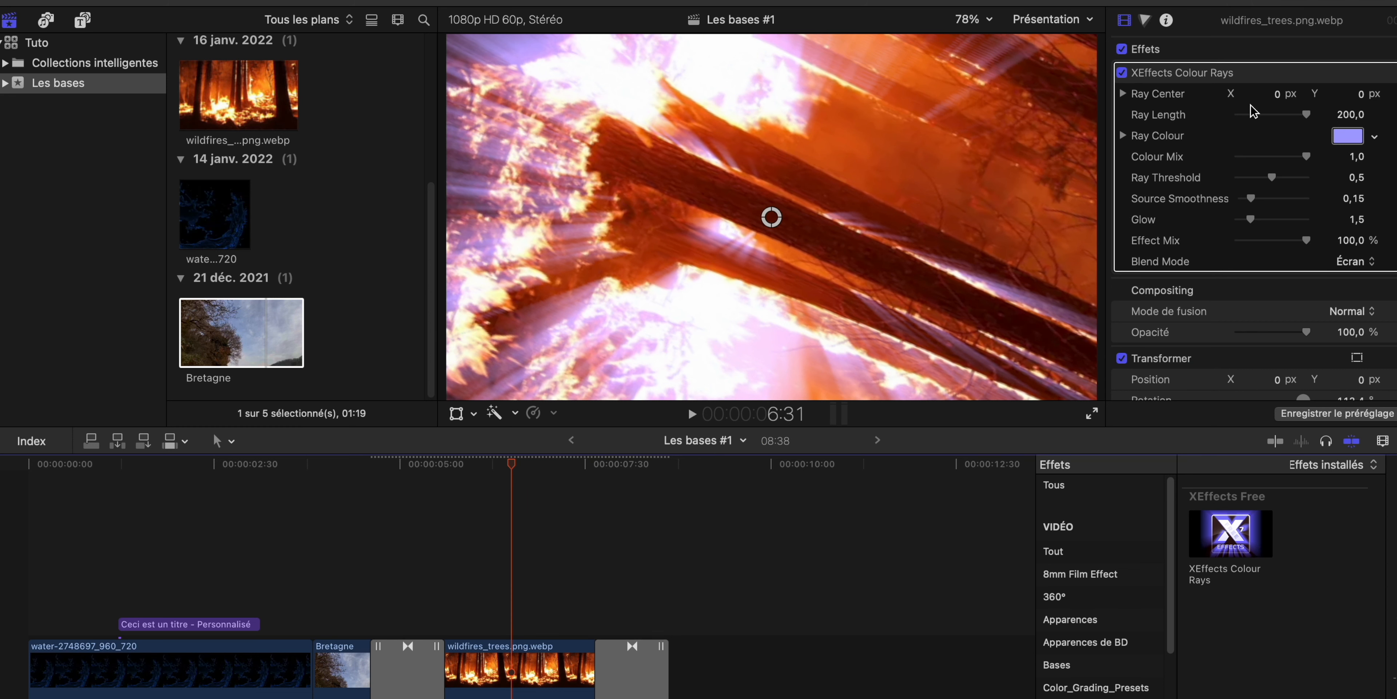
pyautogui.moveTo(1255, 114); pyautogui.dragTo(1268, 113)
pyautogui.moveTo(1272, 177); pyautogui.dragTo(1280, 178)
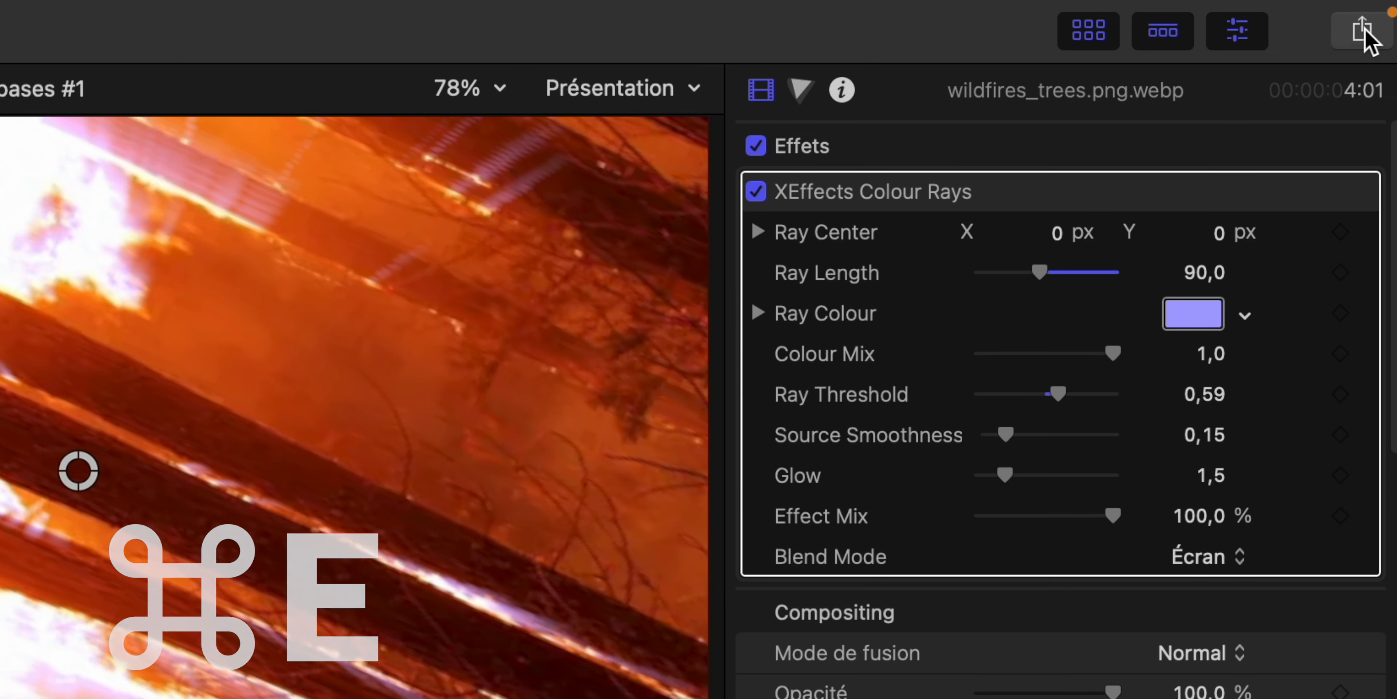
# Start a file export of the Les bases #1 project and show its Réglages.
pyautogui.click(1364, 32)
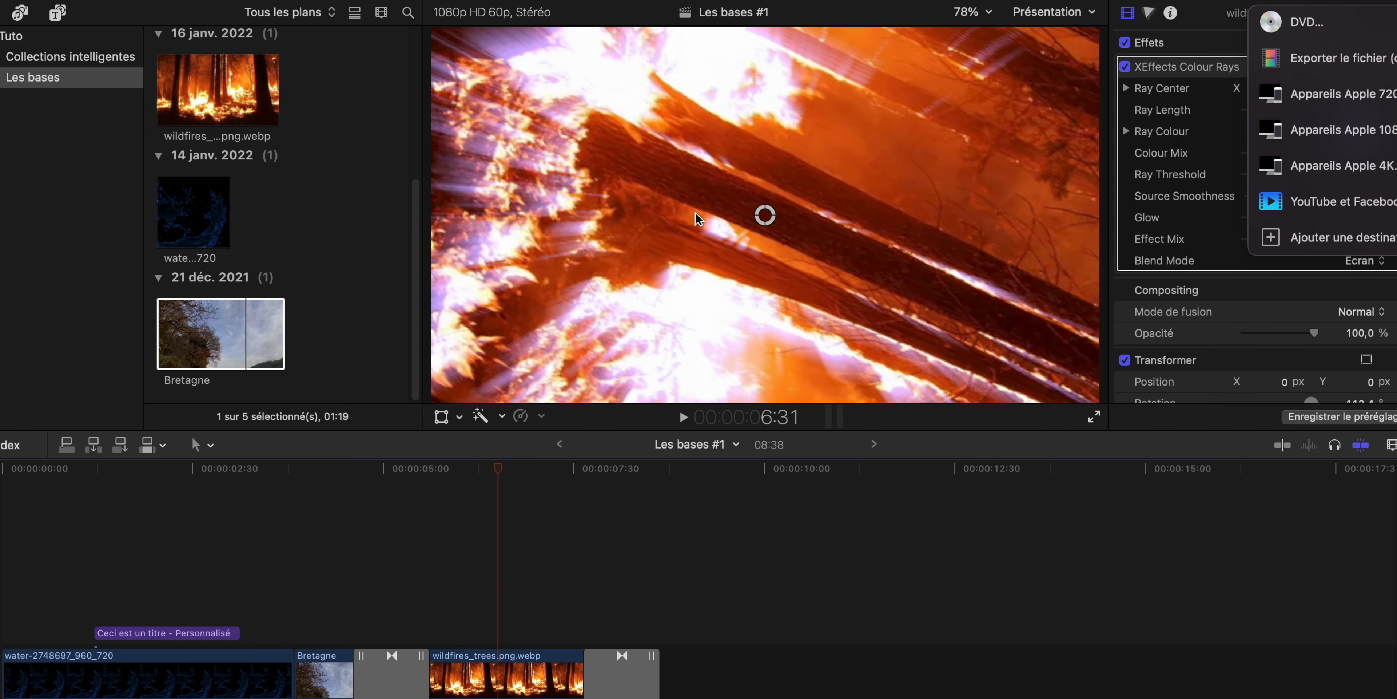
pyautogui.click(1340, 58)
pyautogui.click(729, 151)
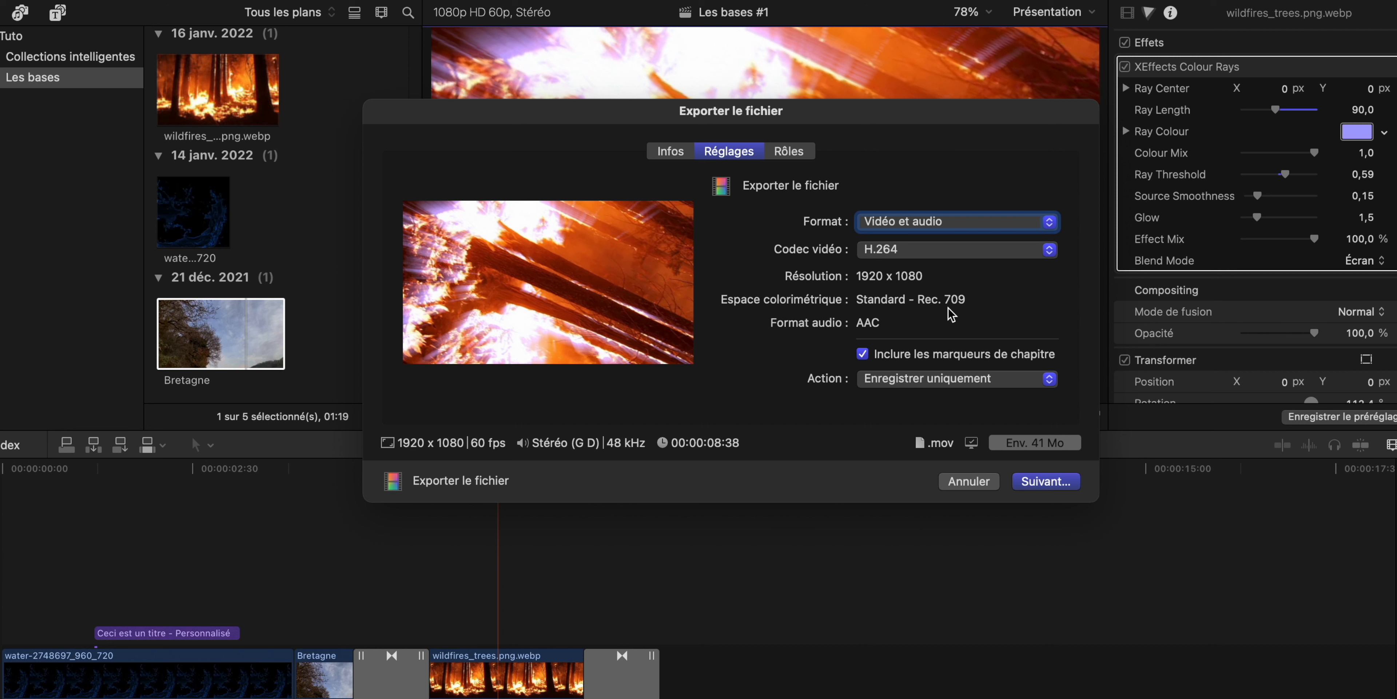
# Examine the available choices for the export's format, video codec and action, keeping Vidéo et audio, H.264 and Enregistrer uniquement.
pyautogui.click(929, 229)
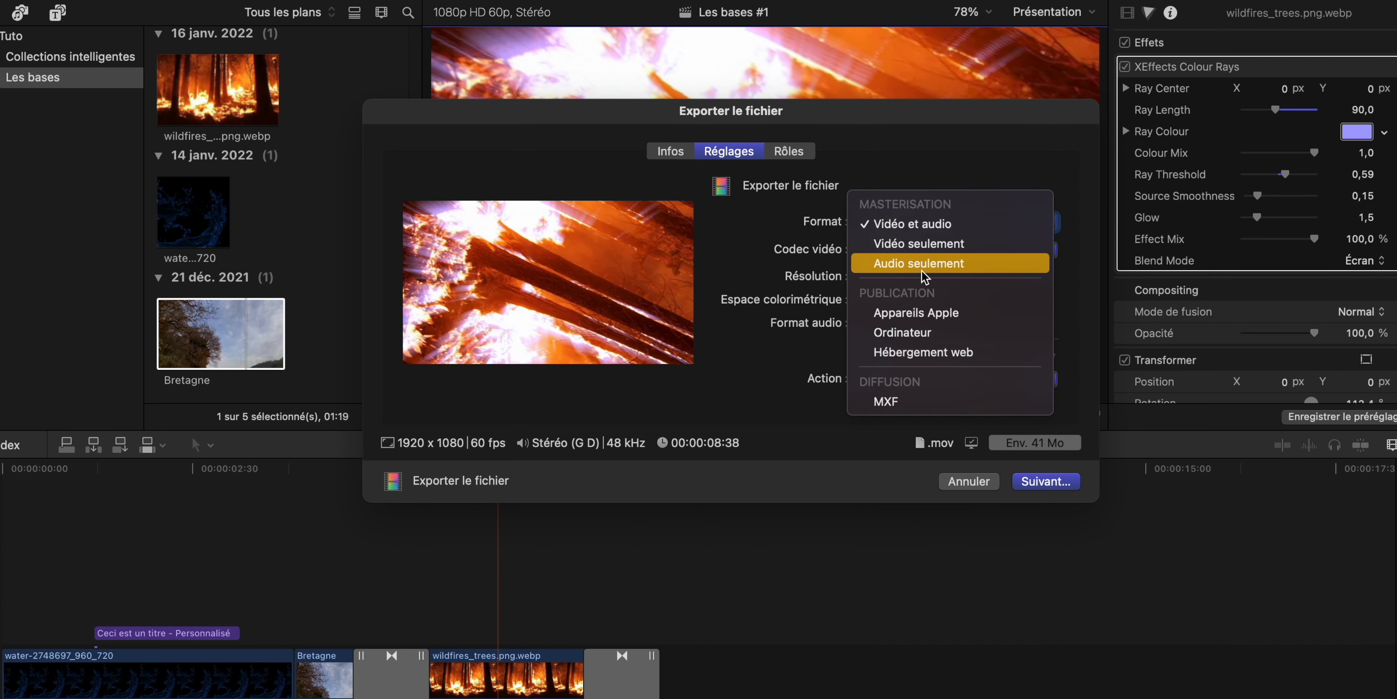
pyautogui.click(977, 311)
pyautogui.click(958, 221)
pyautogui.click(922, 140)
pyautogui.click(957, 249)
pyautogui.click(871, 400)
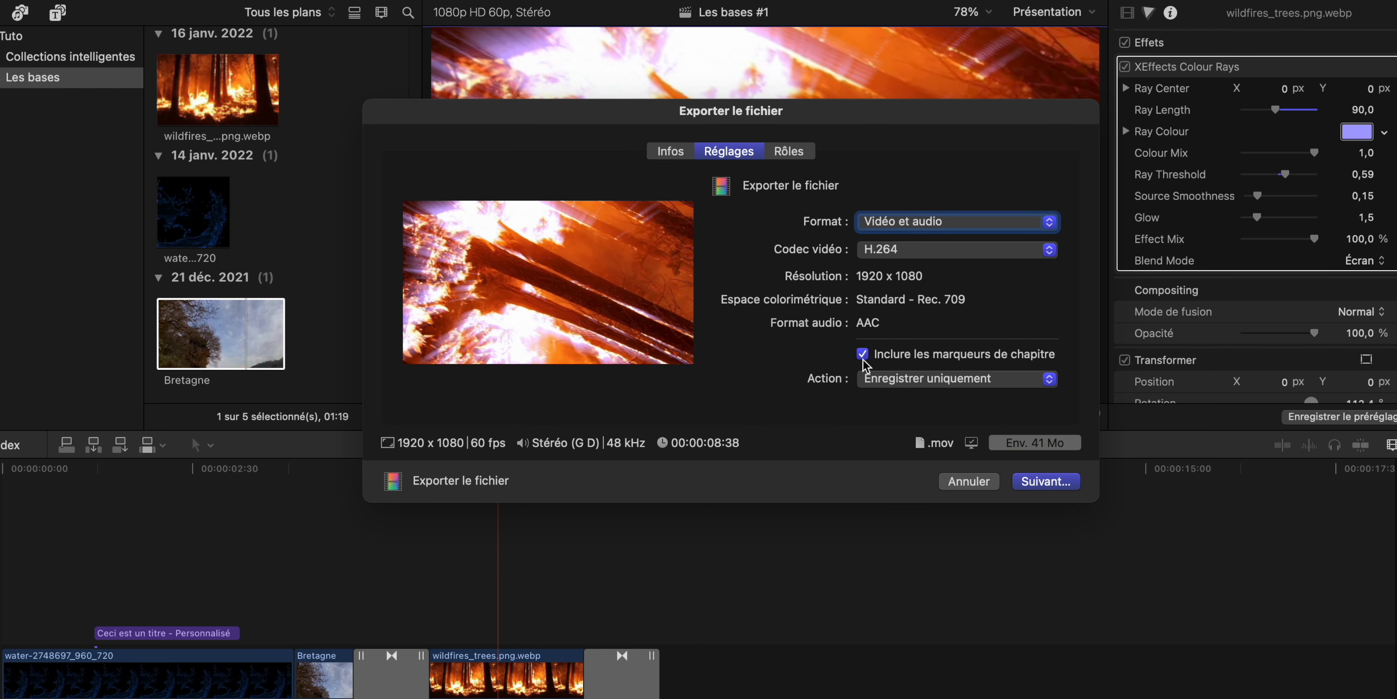
pyautogui.click(874, 379)
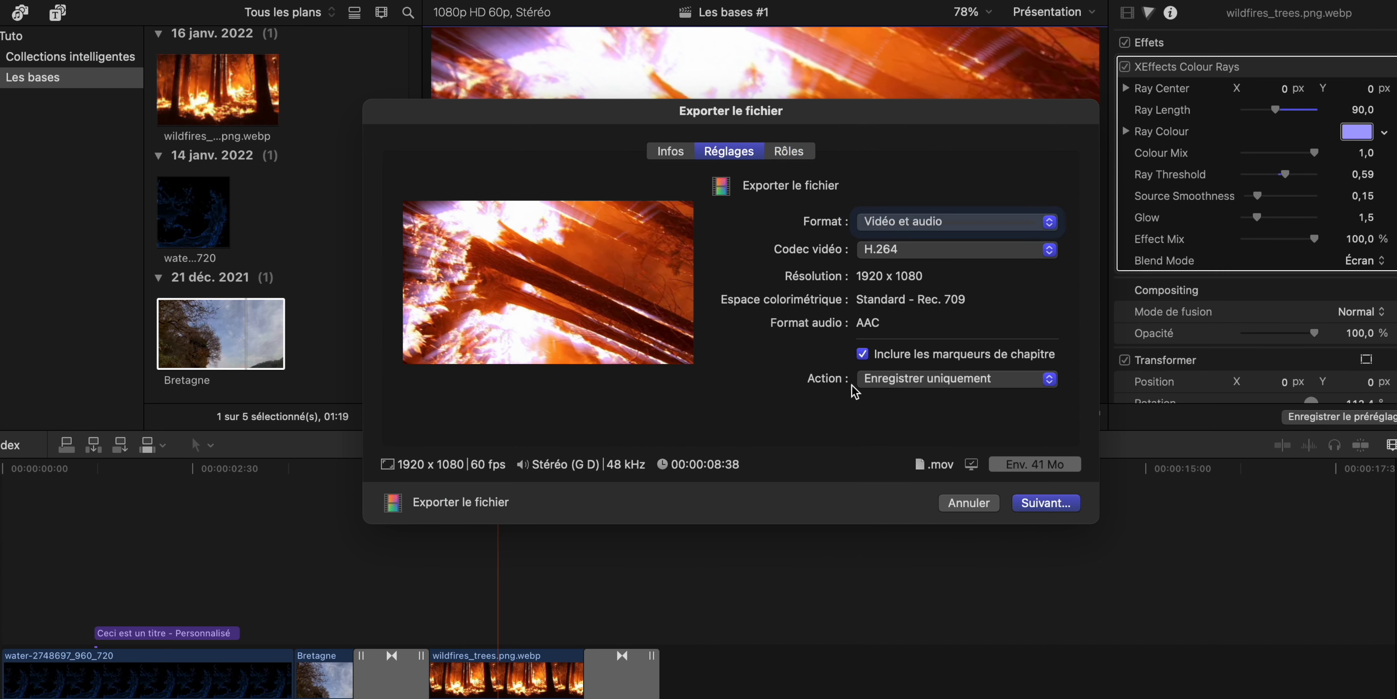
# Continue to the export's save location and create a folder named Rendus inside Vidéos/Tuto.
pyautogui.click(1073, 508)
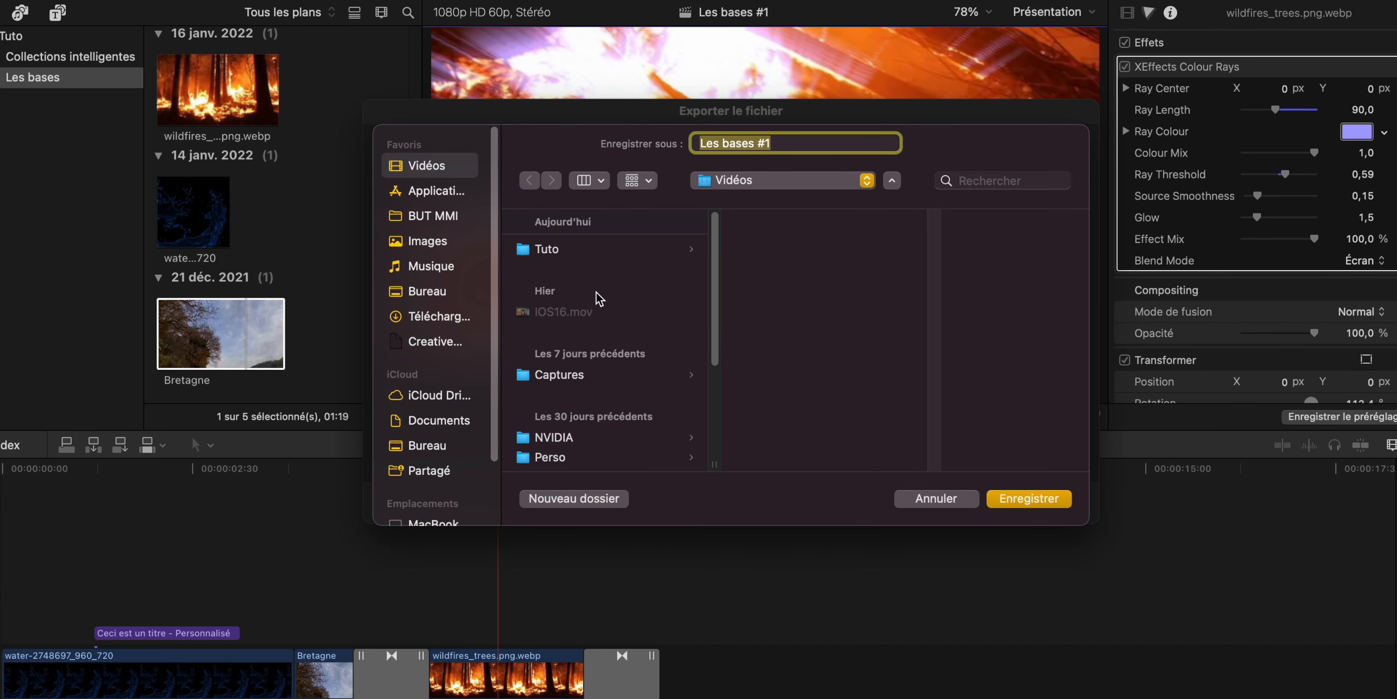
pyautogui.click(571, 251)
pyautogui.click(574, 498)
pyautogui.write('Rendu')
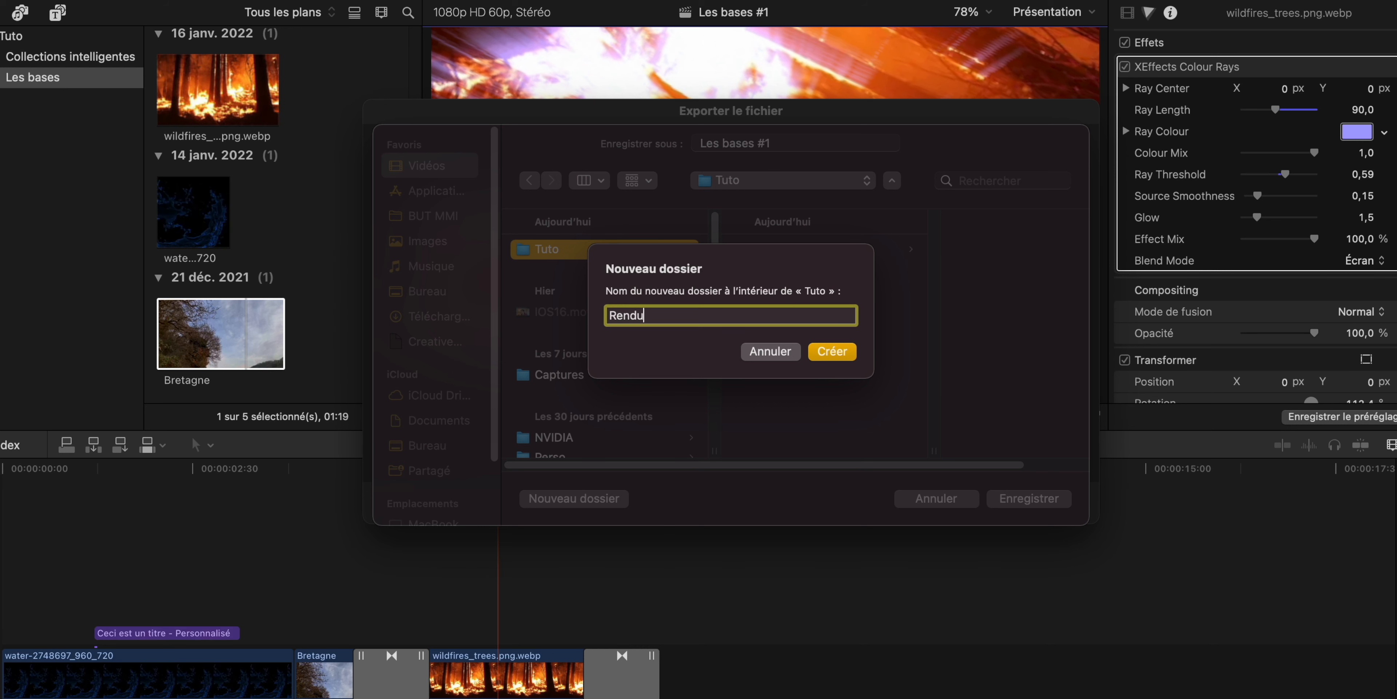
pyautogui.write('s')
pyautogui.press('Return')
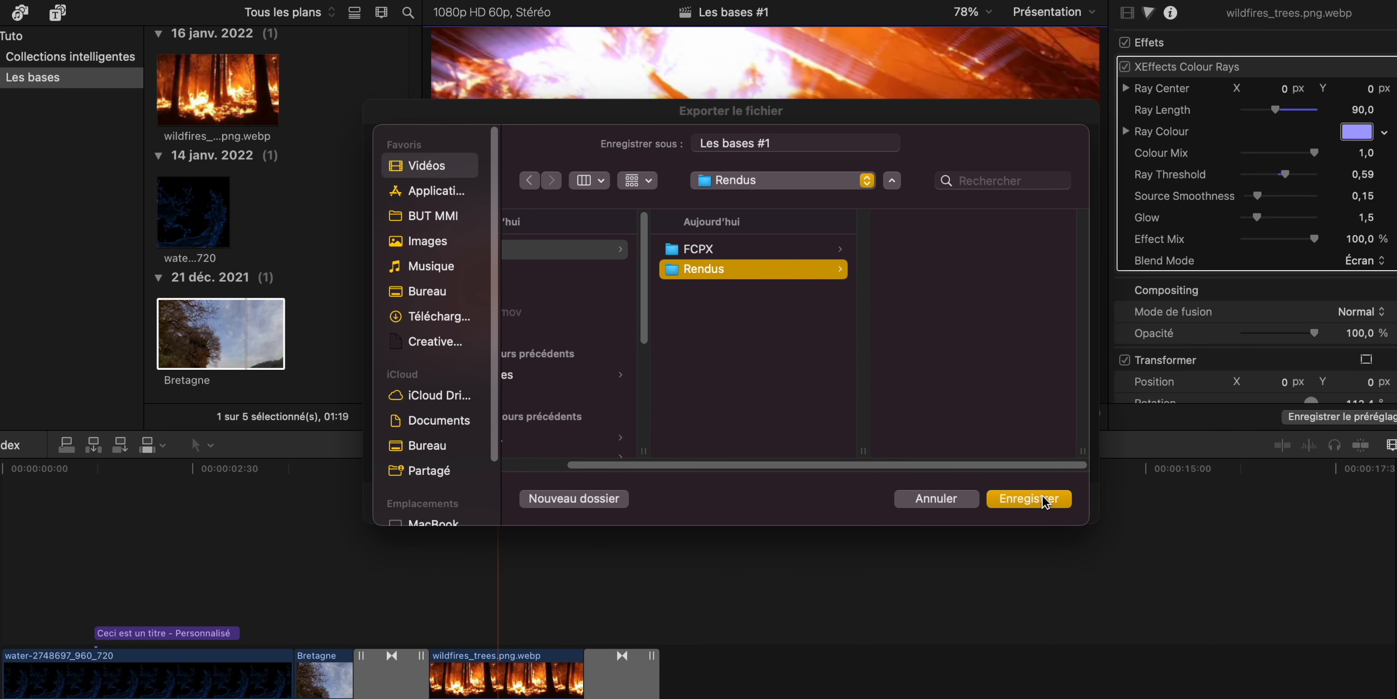
# Save the export as Les bases #1 in the Rendus folder and show the background tasks' progress.
pyautogui.click(1029, 498)
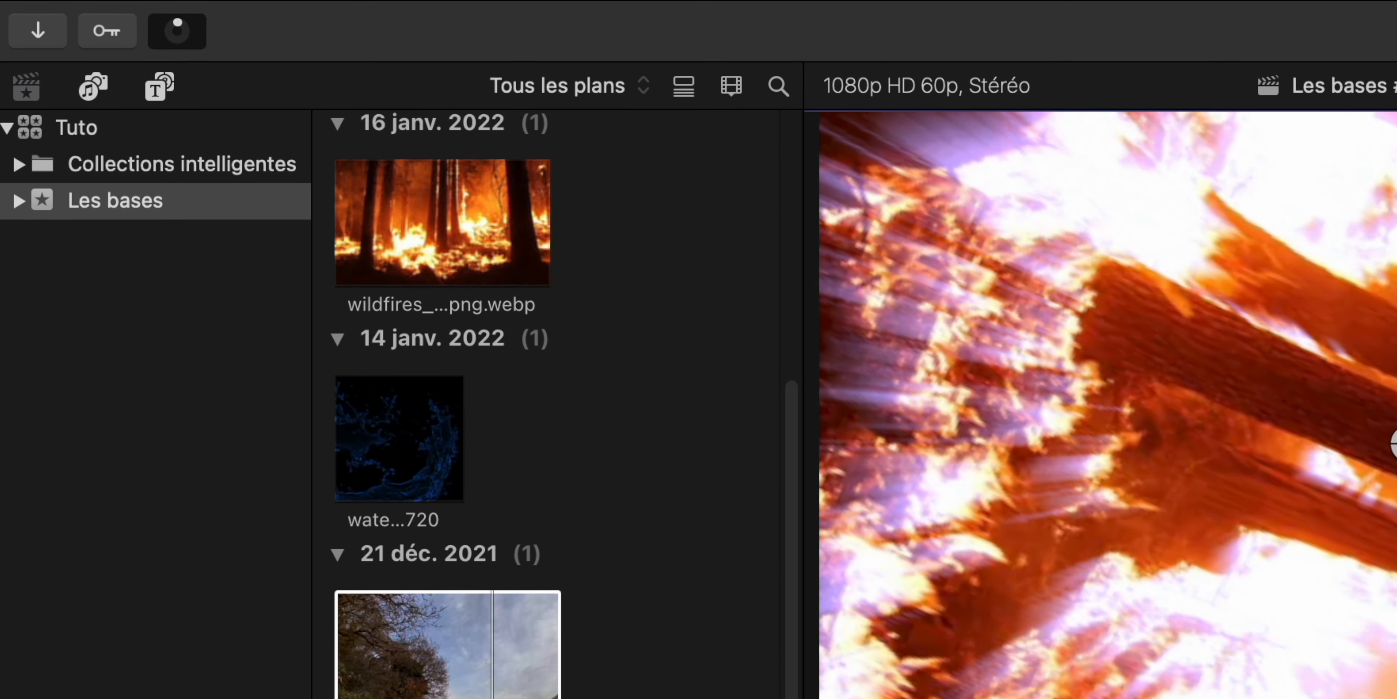
pyautogui.moveTo(1128, 78); pyautogui.dragTo(685, 59)
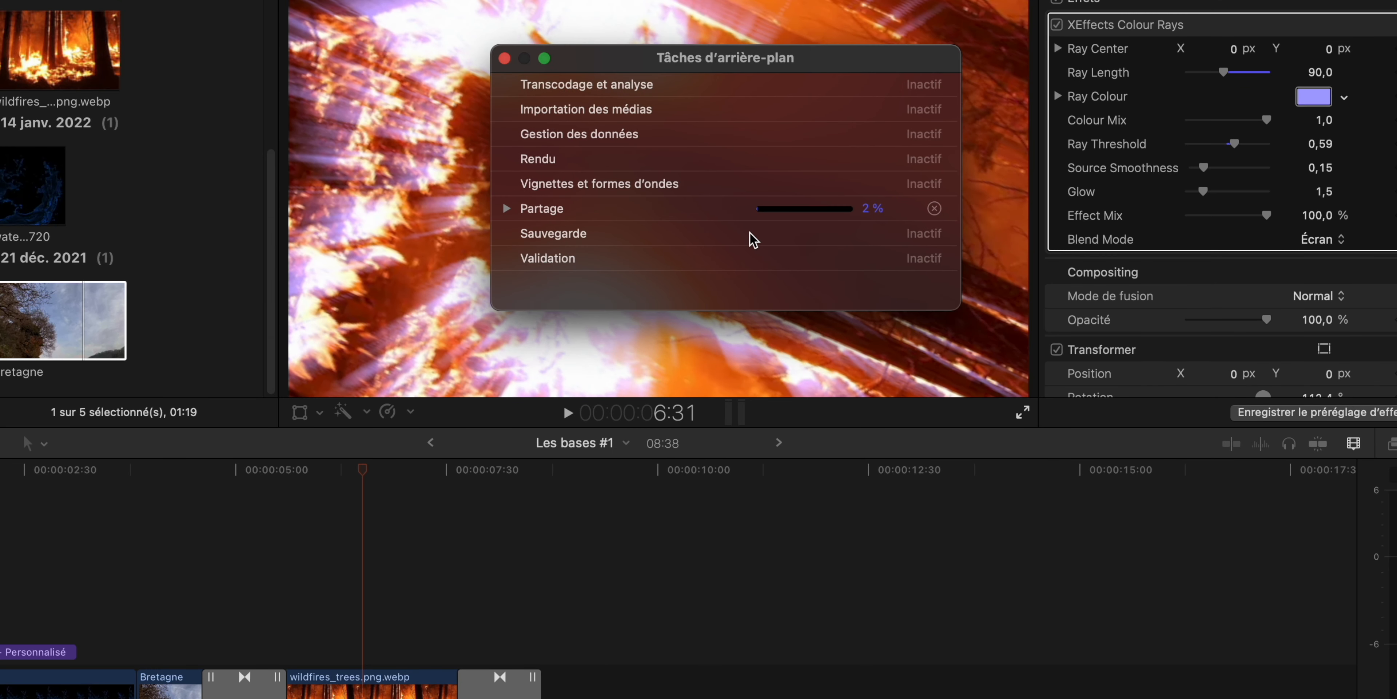